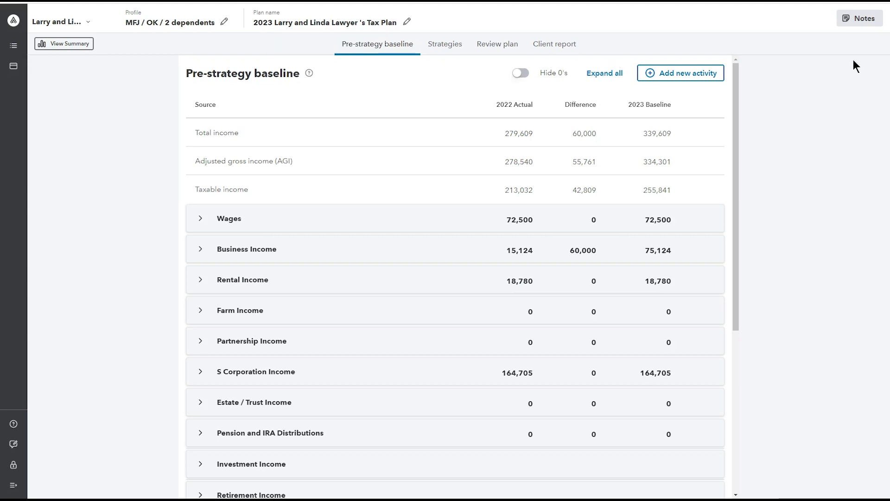
Check the plan notes, expand Business Income, and view Social Media Marketing's edit panel without saving
click(860, 19)
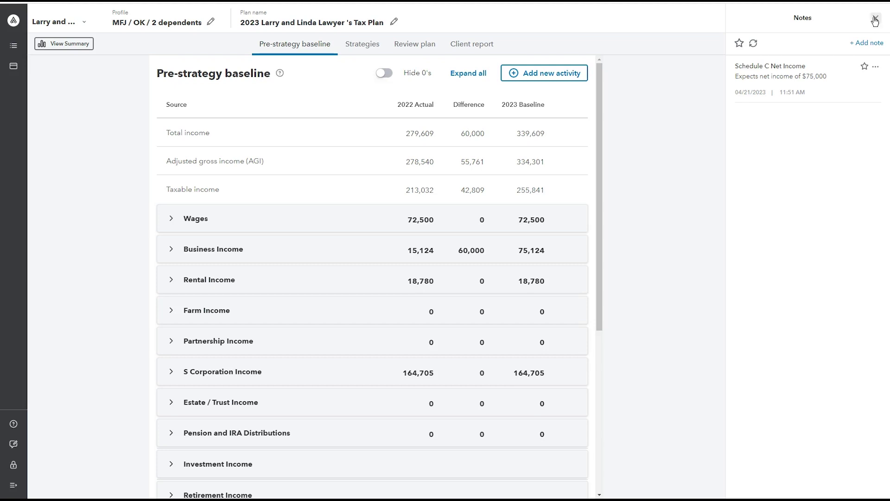
click(875, 18)
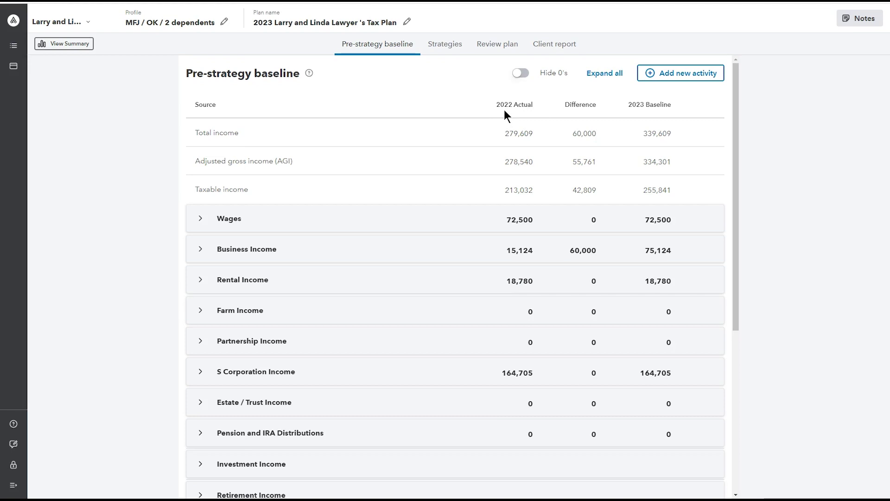
click(275, 257)
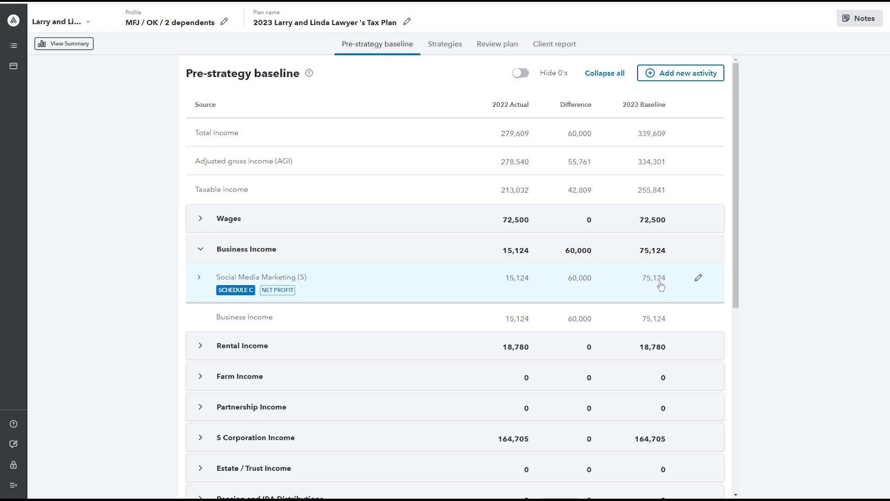
click(700, 278)
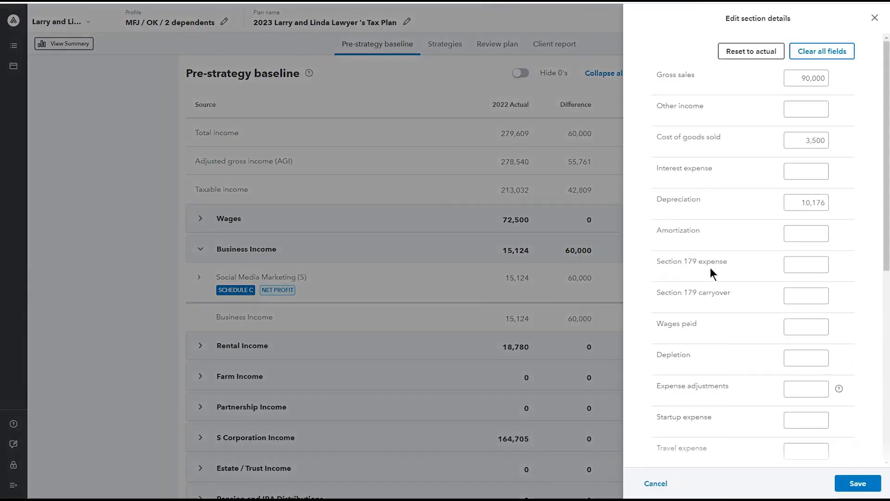
drag(792, 78, 829, 83)
click(874, 17)
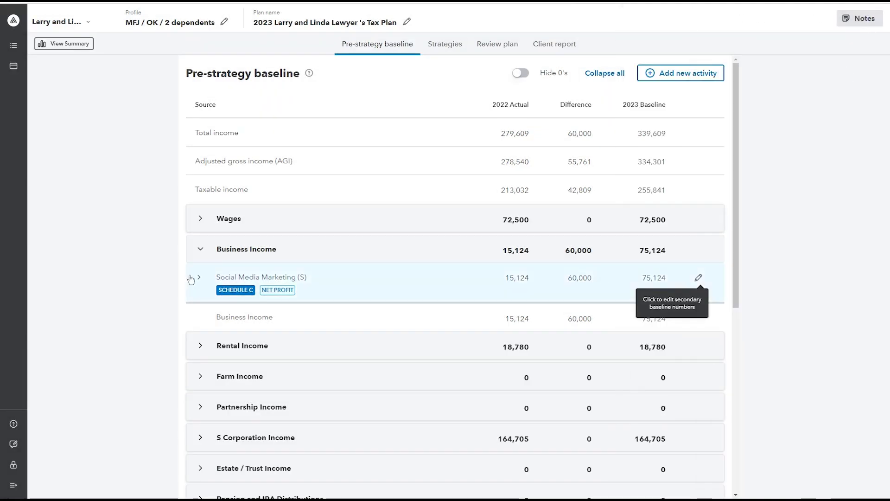
Expand Social Media Marketing's income lines to check gross sales and the 75,124 baseline, then collapse it
click(198, 277)
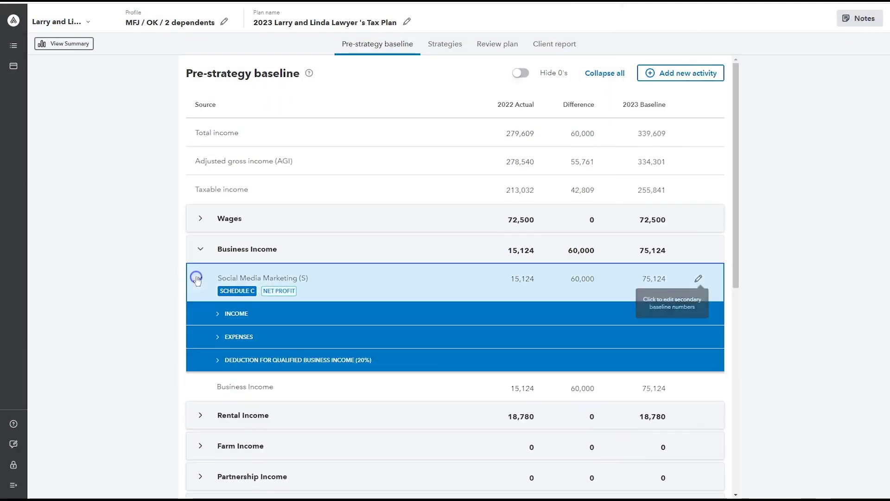
click(237, 317)
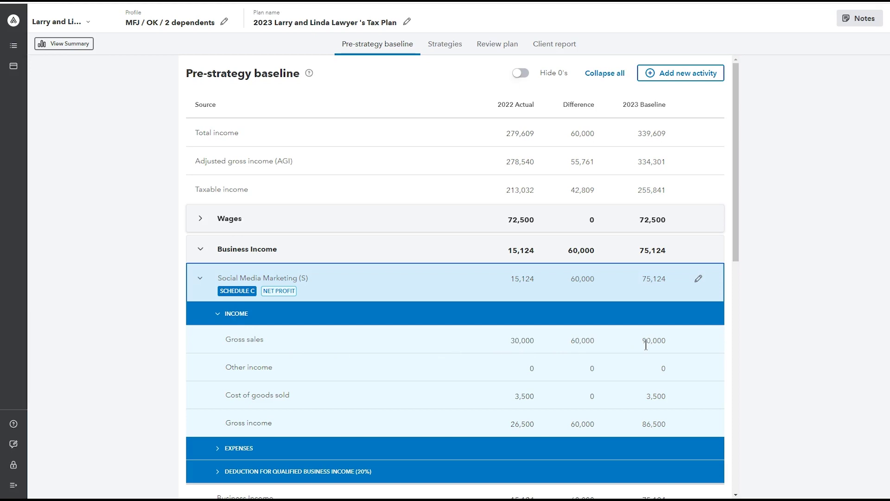
drag(644, 341, 669, 339)
double_click(643, 279)
click(643, 280)
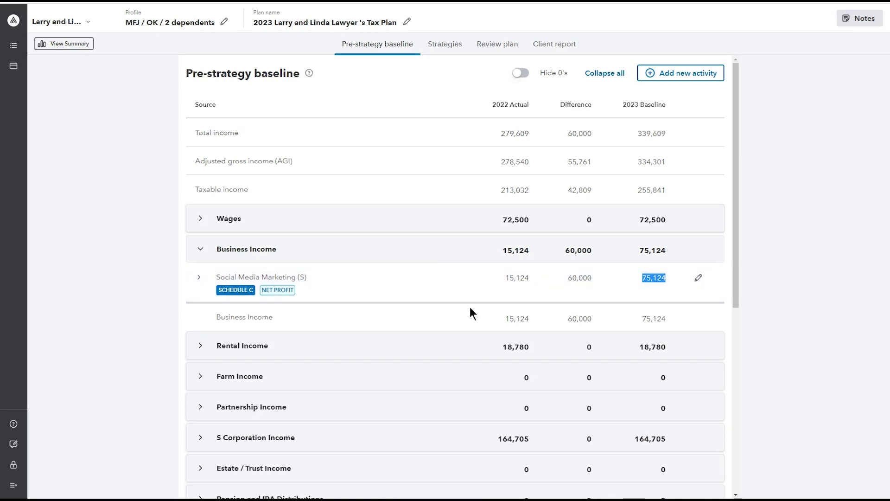
Open the S Corporation choice of entity insight from the Strategies tab's Insights list
click(457, 46)
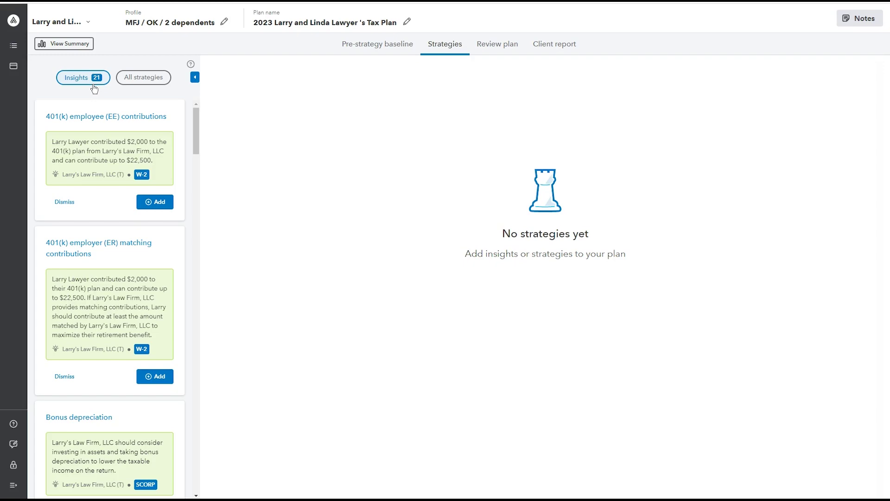
drag(196, 124, 186, 400)
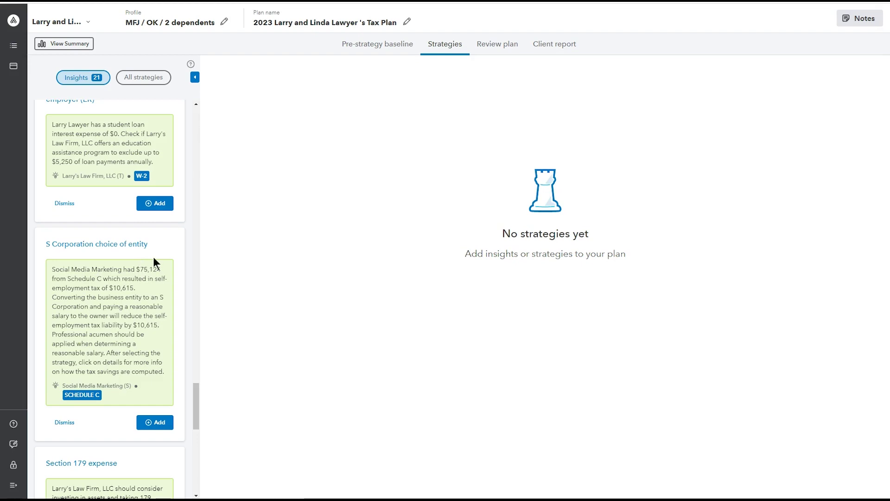
click(128, 246)
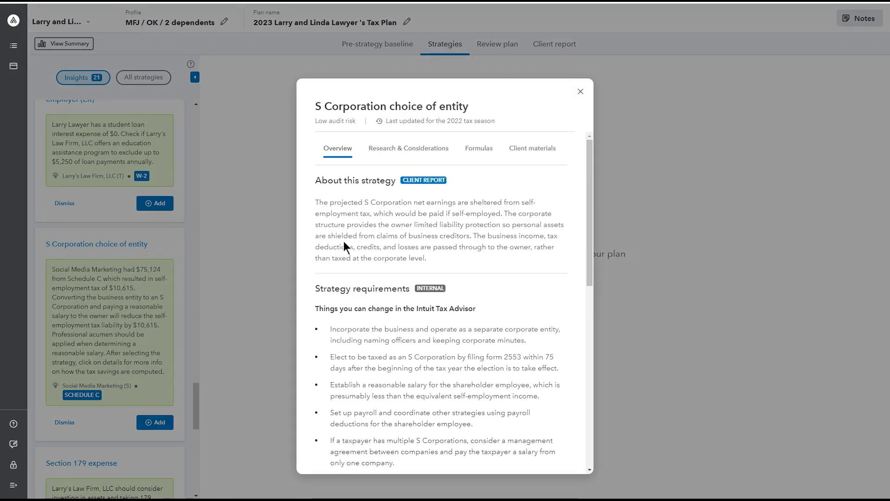
Read the S Corporation strategy's Overview, Research & Considerations, Formulas and Client materials tabs
scroll(346, 243, down, 3)
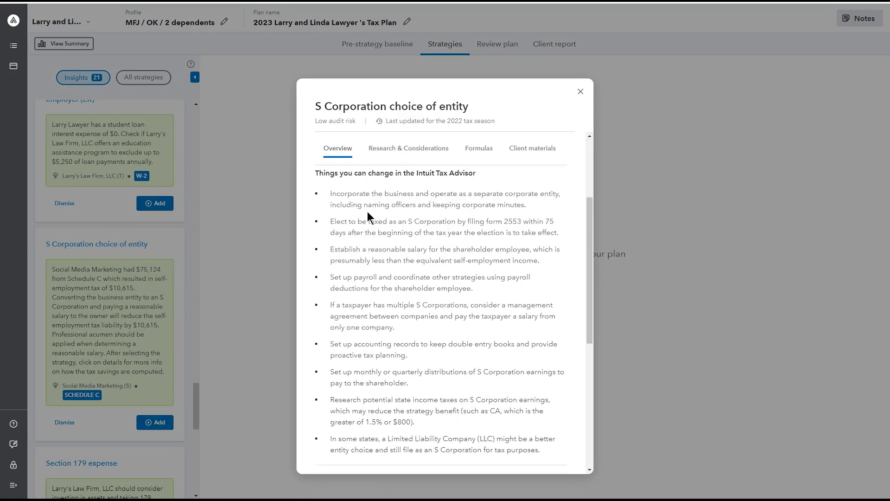
scroll(366, 241, down, 3)
scroll(365, 278, down, 1)
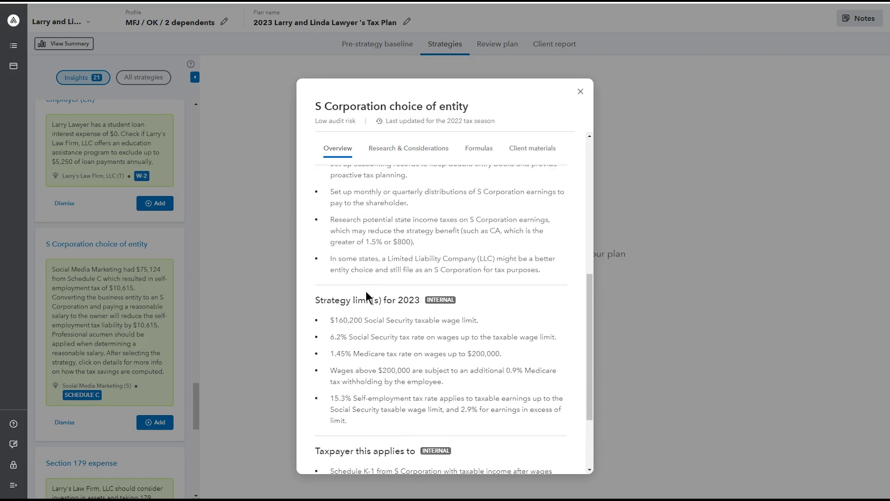
scroll(371, 301, down, 2)
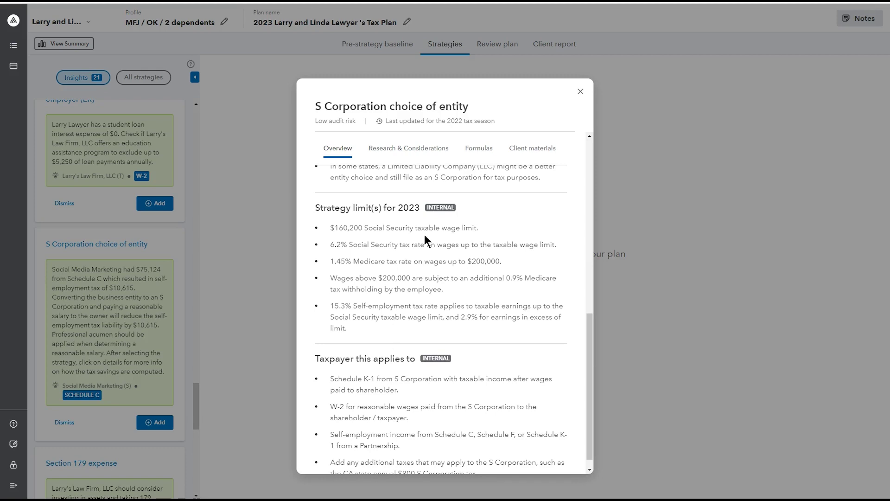
click(403, 149)
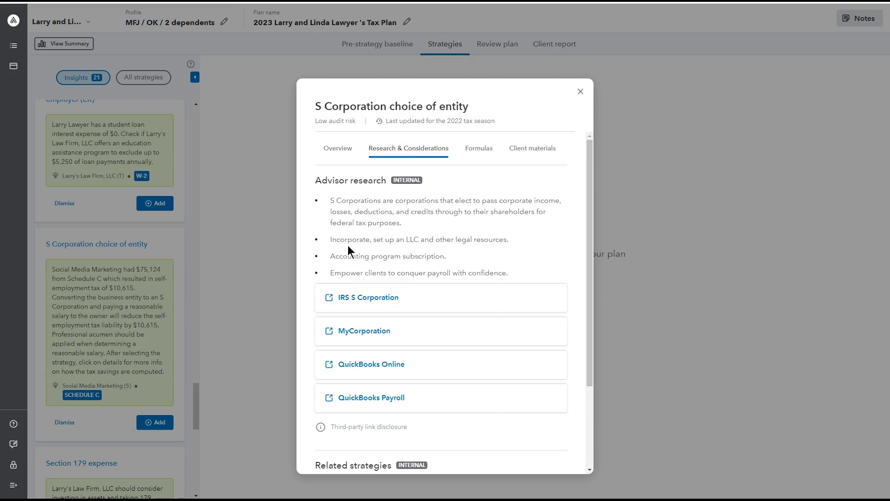
scroll(417, 236, down, 2)
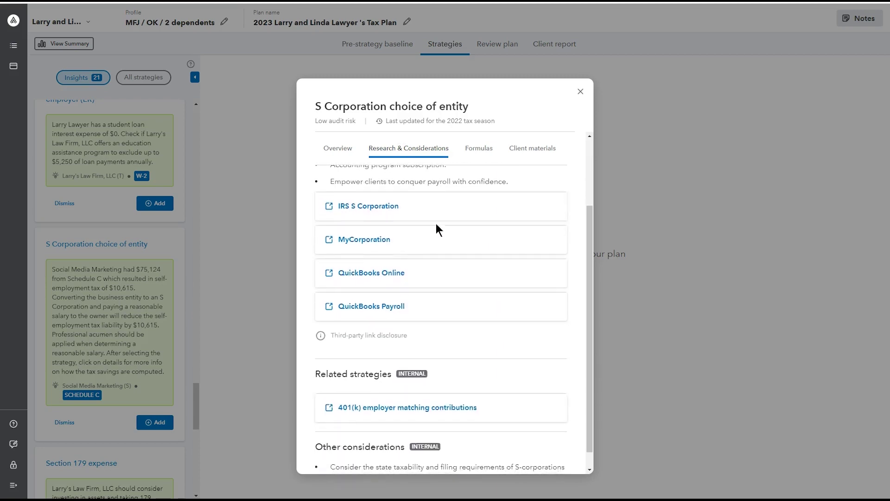
click(473, 150)
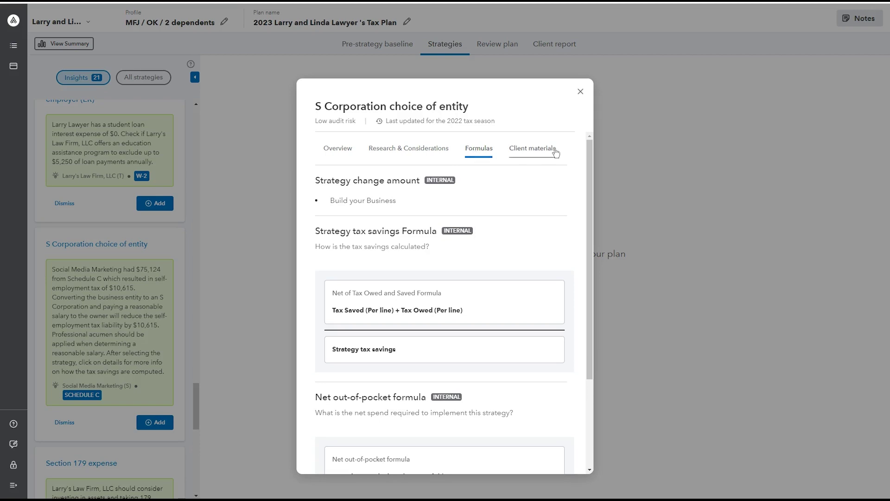
click(553, 149)
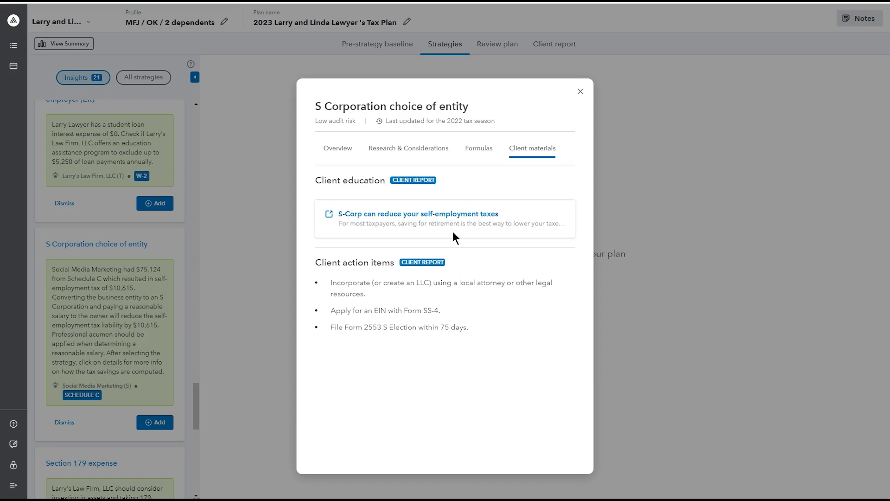
Add the S Corporation strategy for Social Media Marketing, entering 30,000 as the owner's reasonable wage
click(579, 92)
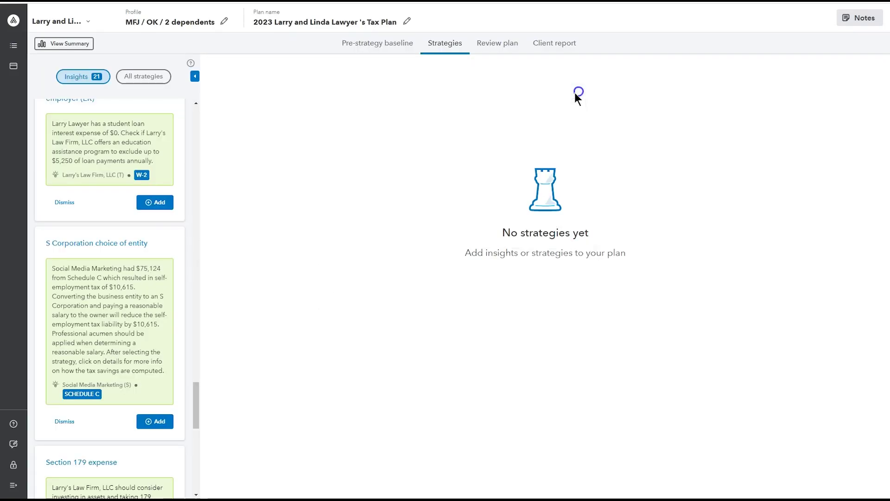
click(156, 422)
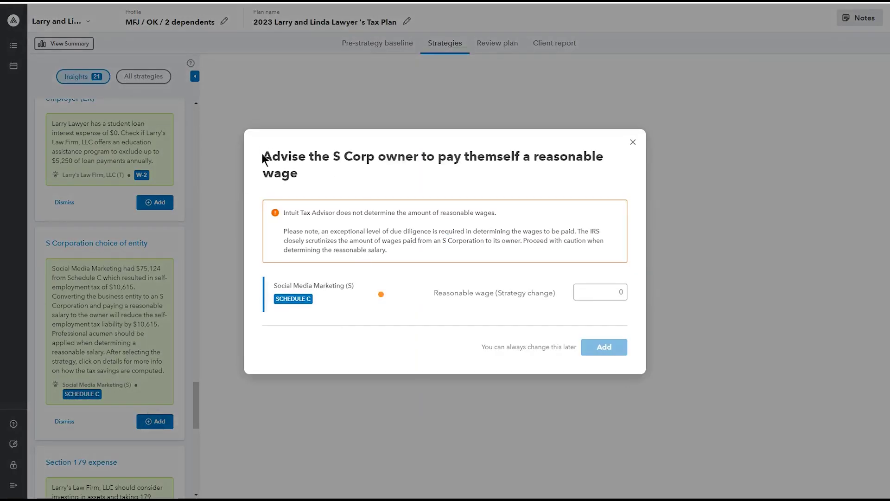
drag(264, 156, 322, 177)
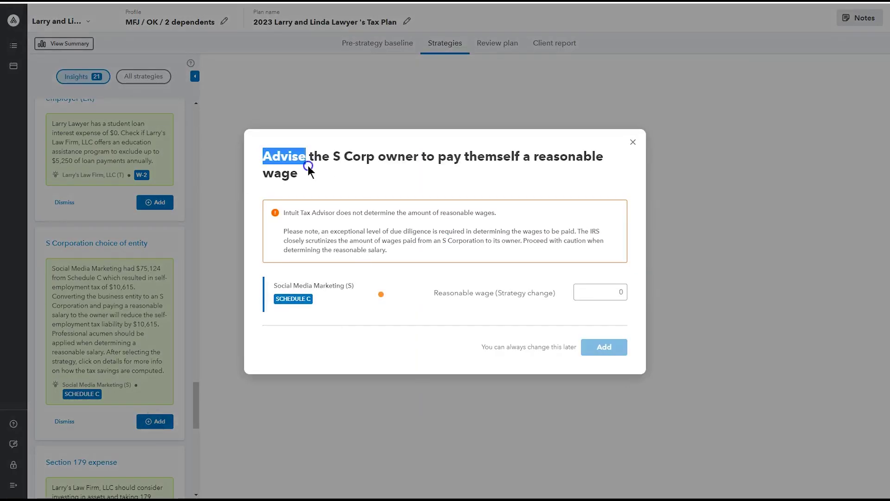
click(331, 182)
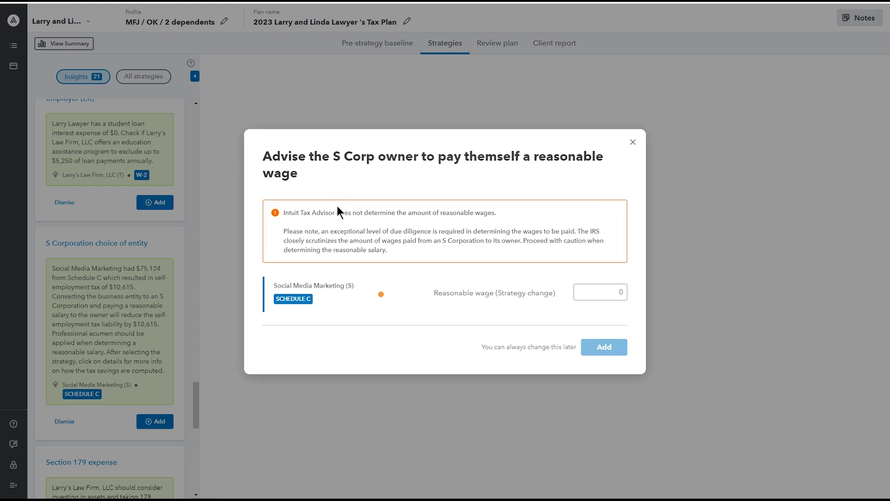
click(596, 291)
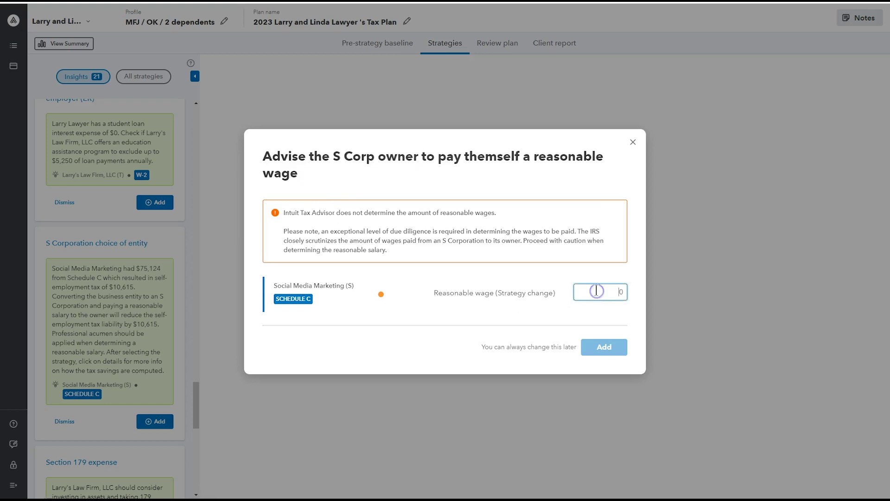
text(30,00)
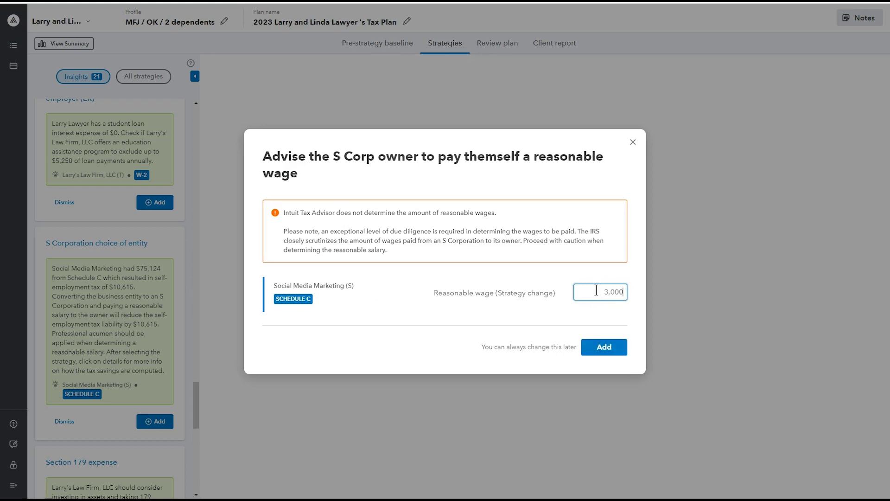
text(0)
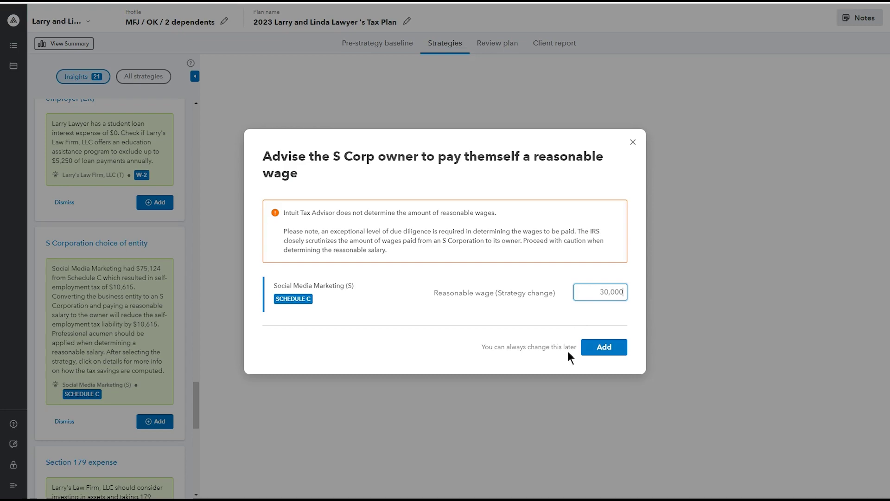
click(606, 351)
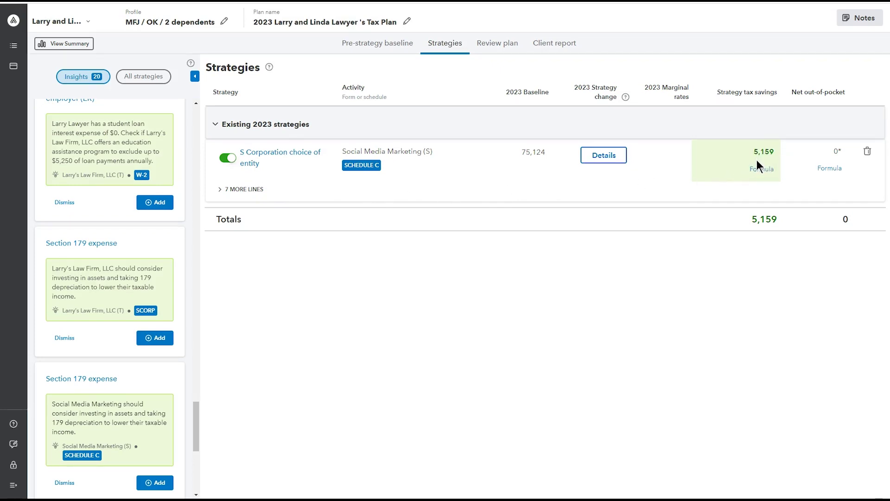
click(836, 169)
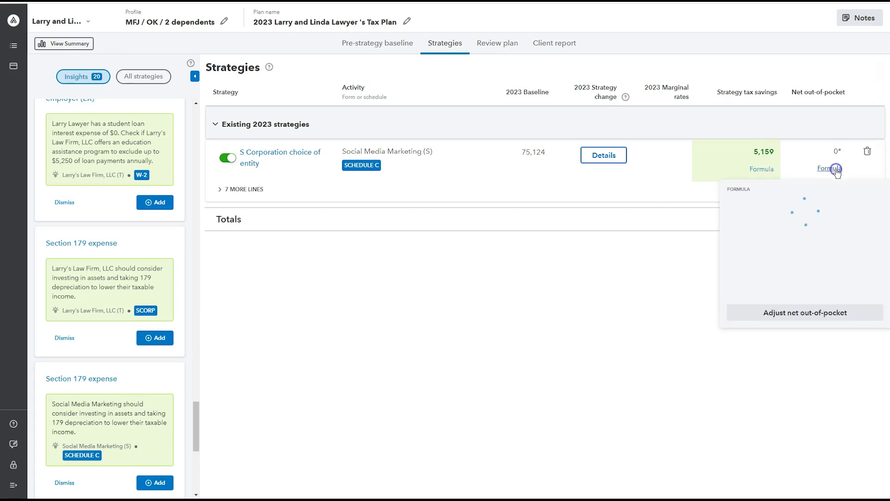
click(788, 313)
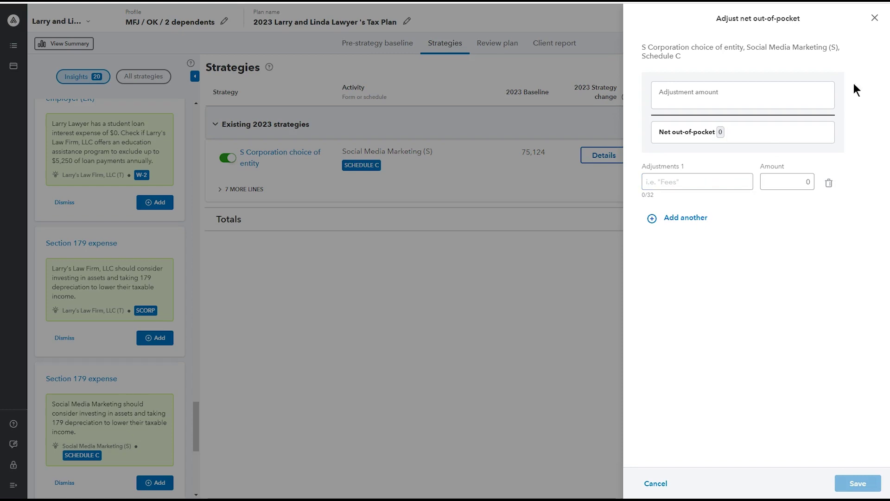
click(875, 17)
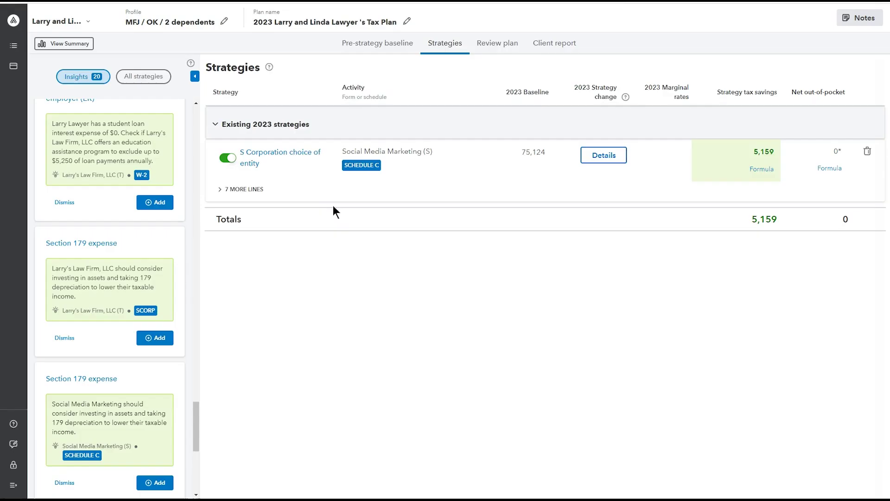
click(248, 190)
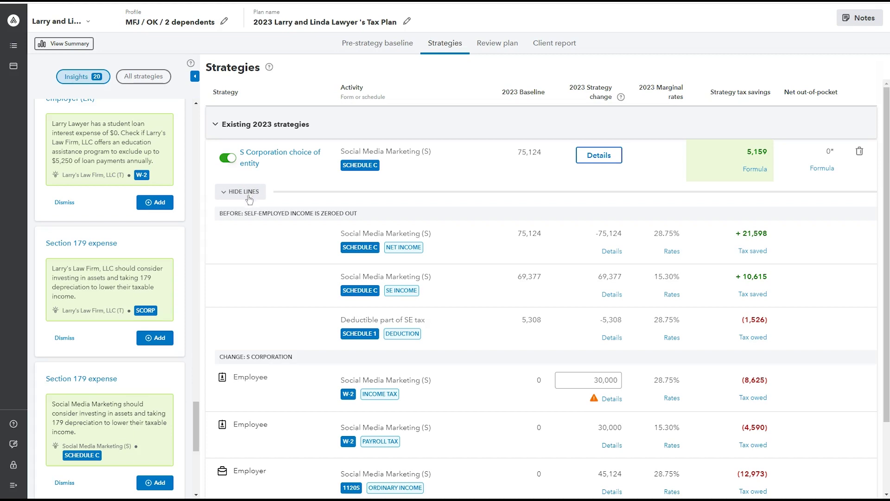
Scroll the expanded S Corporation breakdown down to the Totals row showing 5,159 savings
scroll(285, 201, down, 1)
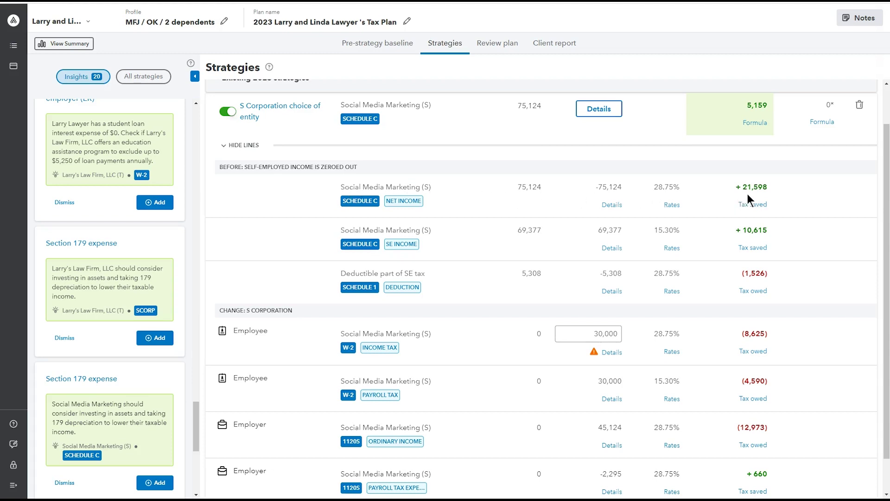
scroll(518, 312, down, 1)
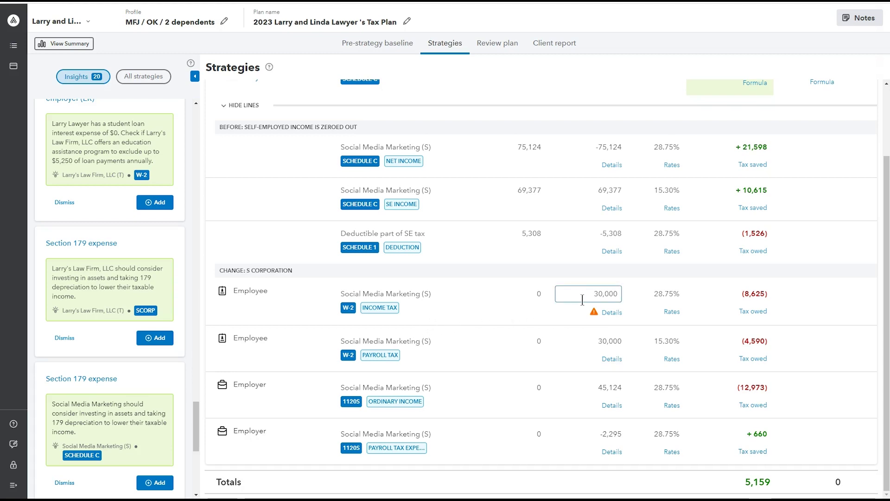
Check the 30,000 wage and the payroll tax line's Rates and Details, then hide the breakdown lines
drag(592, 294, 626, 297)
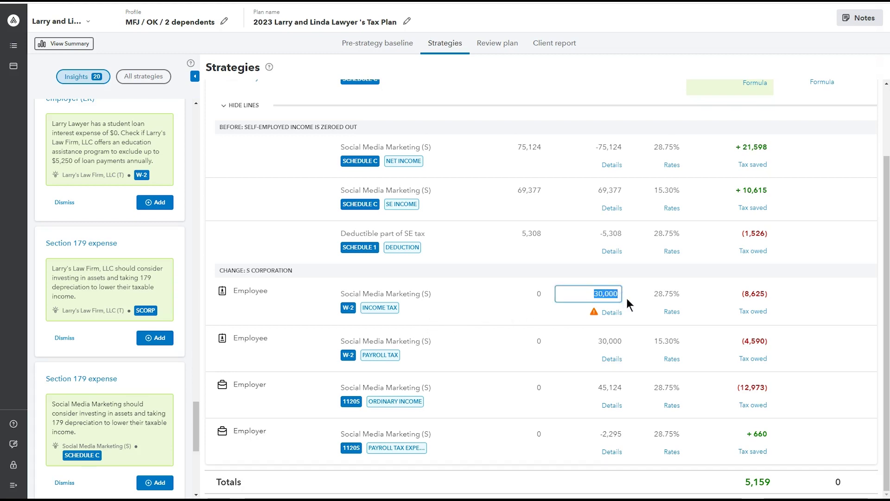
click(638, 294)
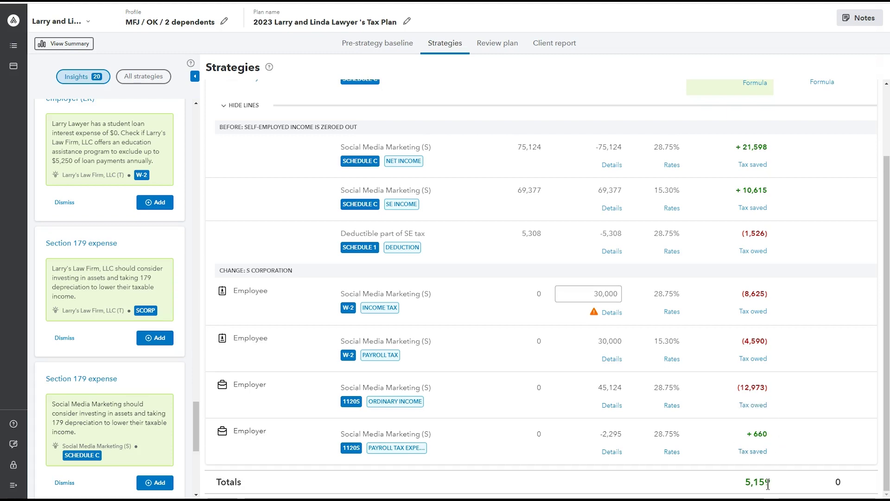
click(673, 452)
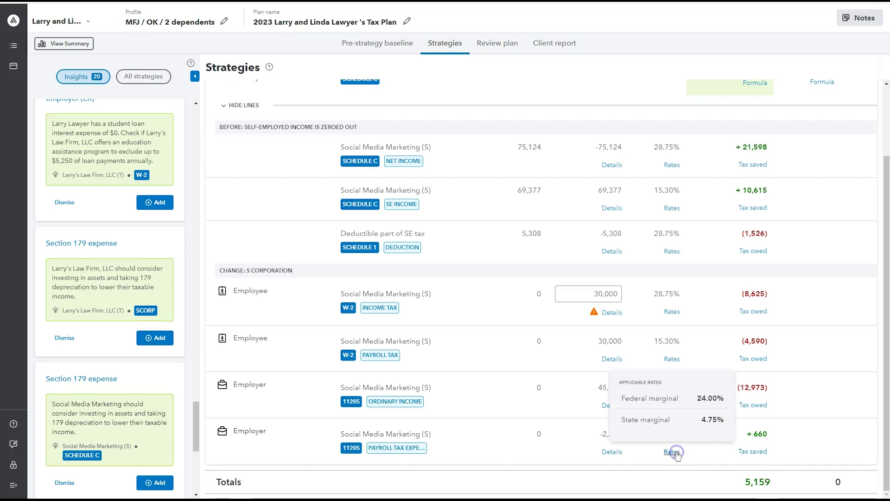
click(613, 452)
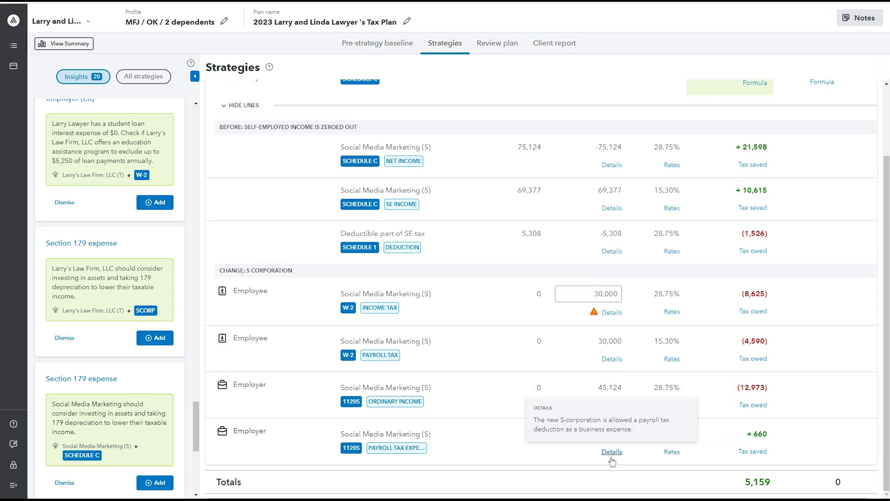
click(242, 105)
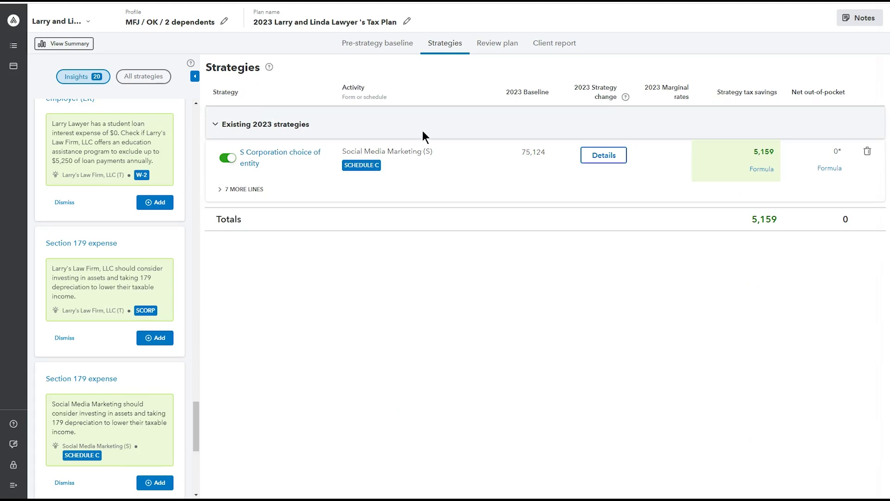
Review the plan's 30,000 wage change and the S Corporation income rising to 207,534
click(501, 50)
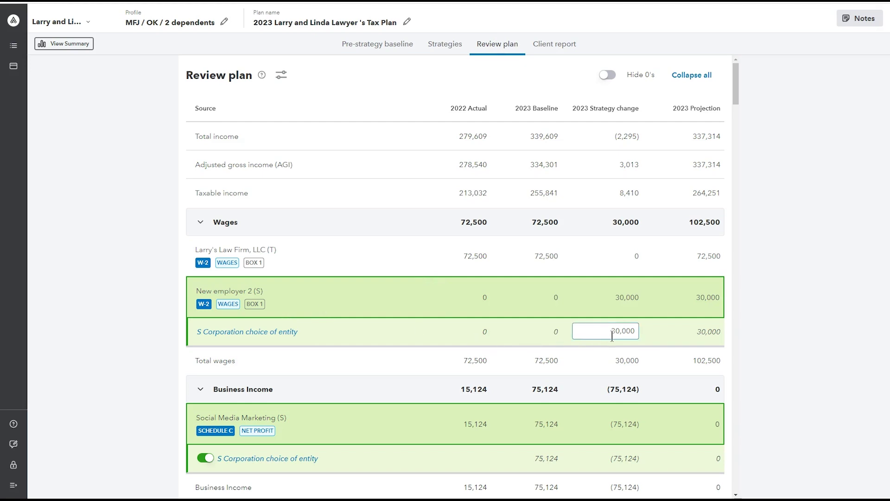
double_click(628, 331)
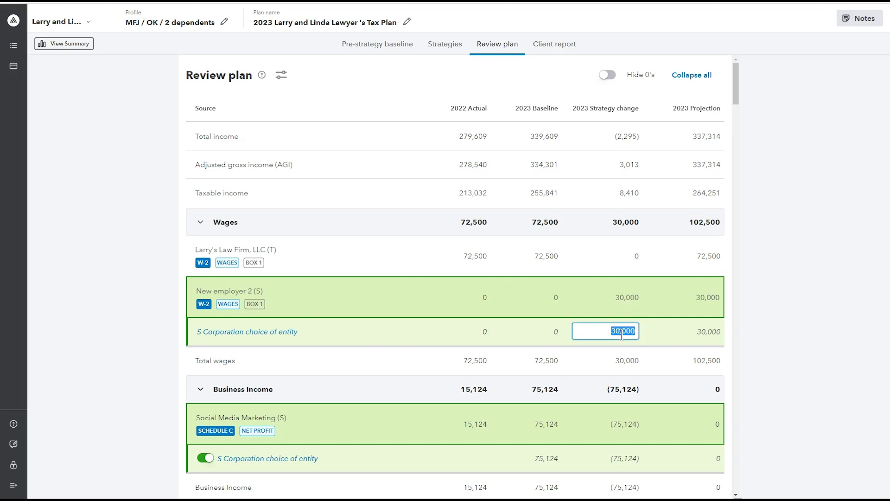
click(625, 331)
scroll(648, 330, down, 1)
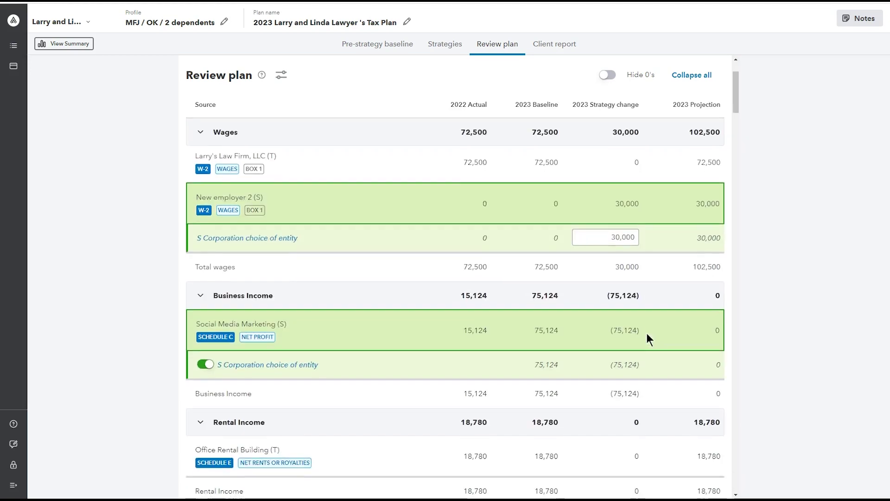
scroll(647, 333, down, 2)
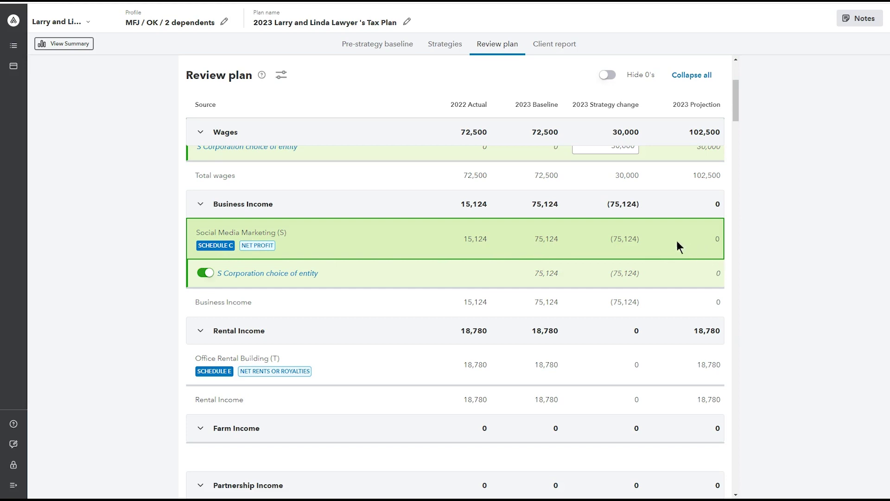
scroll(585, 287, down, 2)
scroll(580, 300, down, 3)
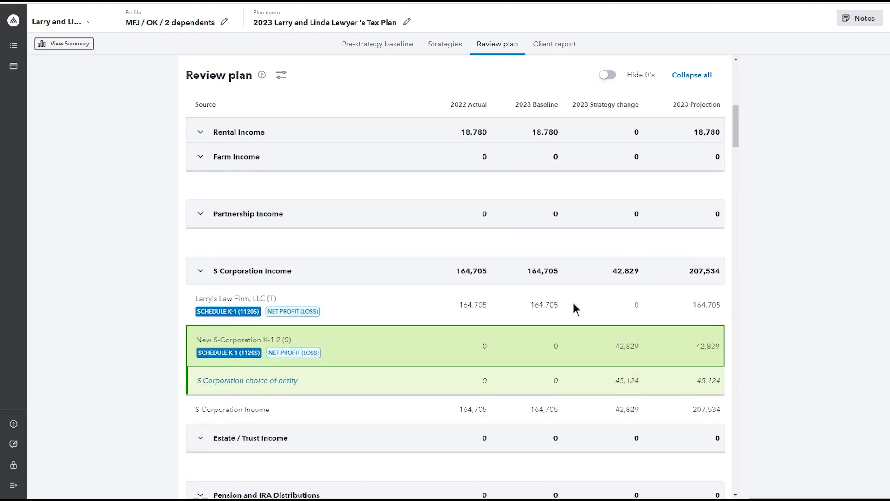
scroll(574, 309, down, 1)
scroll(569, 318, down, 1)
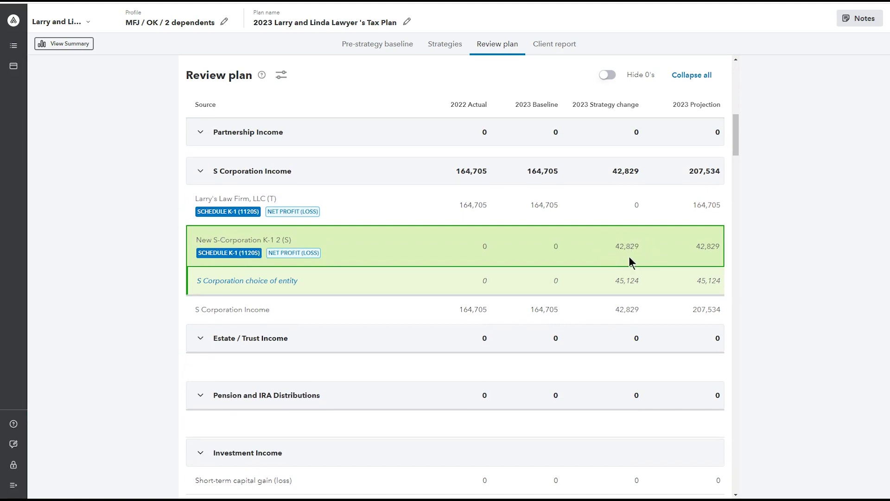
Open the client report and scroll to page 8, 'S Corporation choice of entity'
click(558, 47)
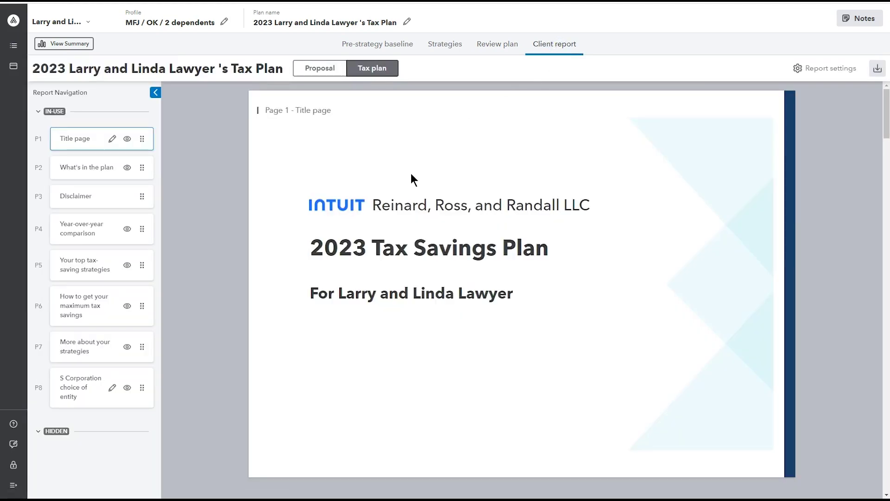
scroll(336, 246, down, 5)
scroll(336, 246, down, 6)
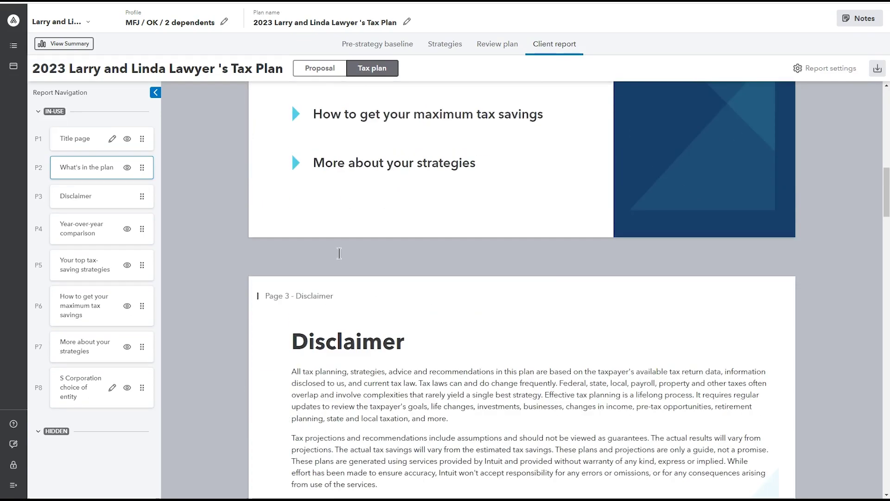
scroll(337, 251, down, 2)
scroll(341, 258, down, 6)
scroll(342, 261, down, 7)
scroll(341, 263, down, 6)
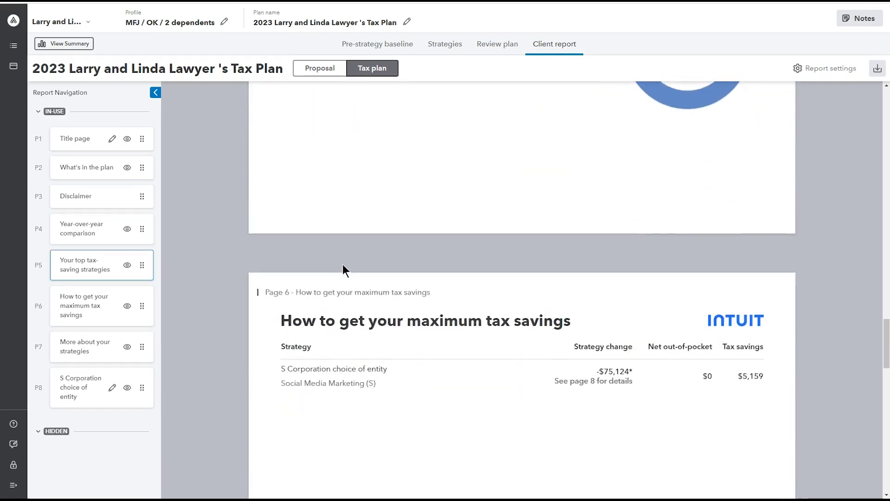
scroll(343, 265, down, 5)
scroll(343, 269, down, 4)
scroll(343, 271, down, 2)
scroll(344, 271, down, 1)
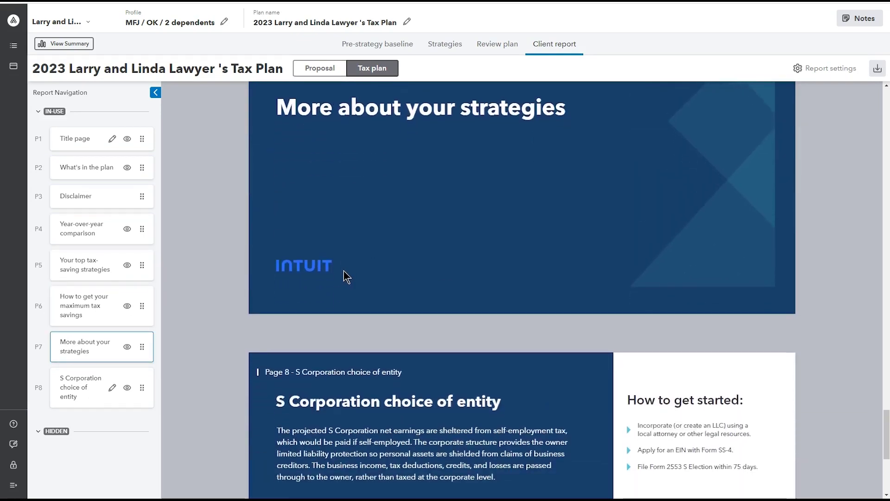
scroll(344, 271, down, 2)
scroll(344, 271, down, 1)
scroll(344, 271, down, 1)
scroll(343, 271, down, 1)
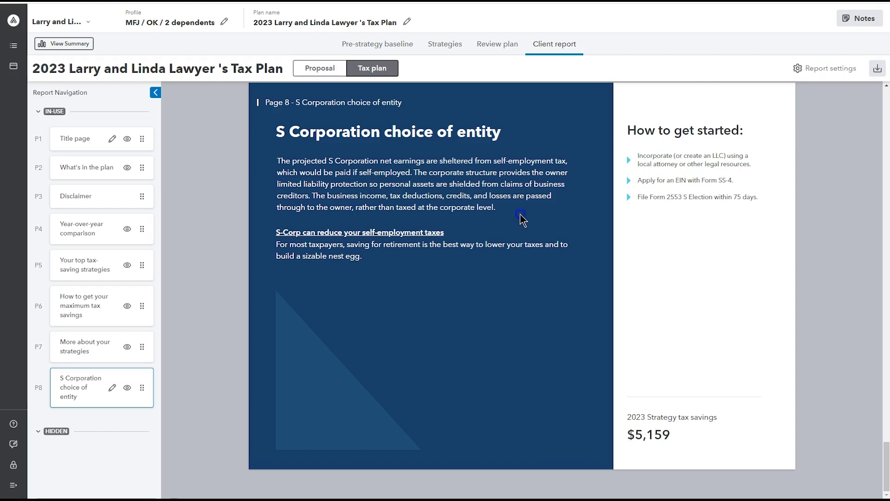
Highlight the page's S Corporation explanation and its how-to-get-started steps
drag(523, 218, 277, 159)
click(321, 256)
drag(765, 201, 644, 153)
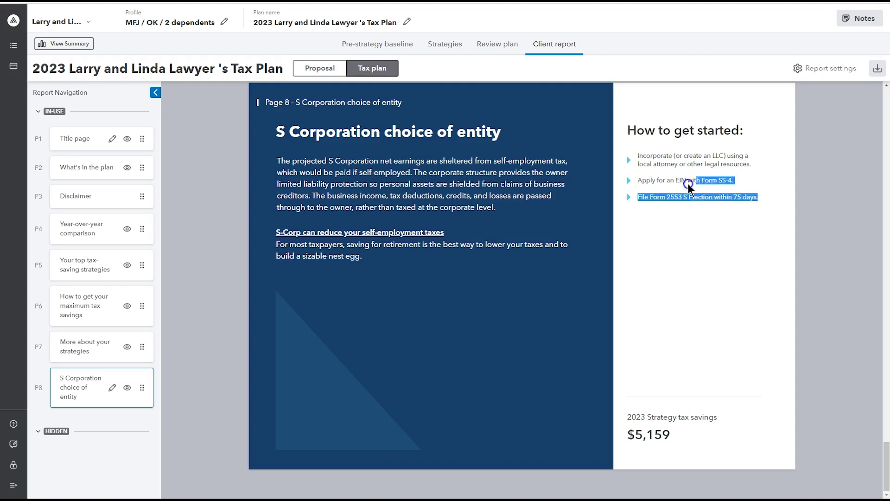